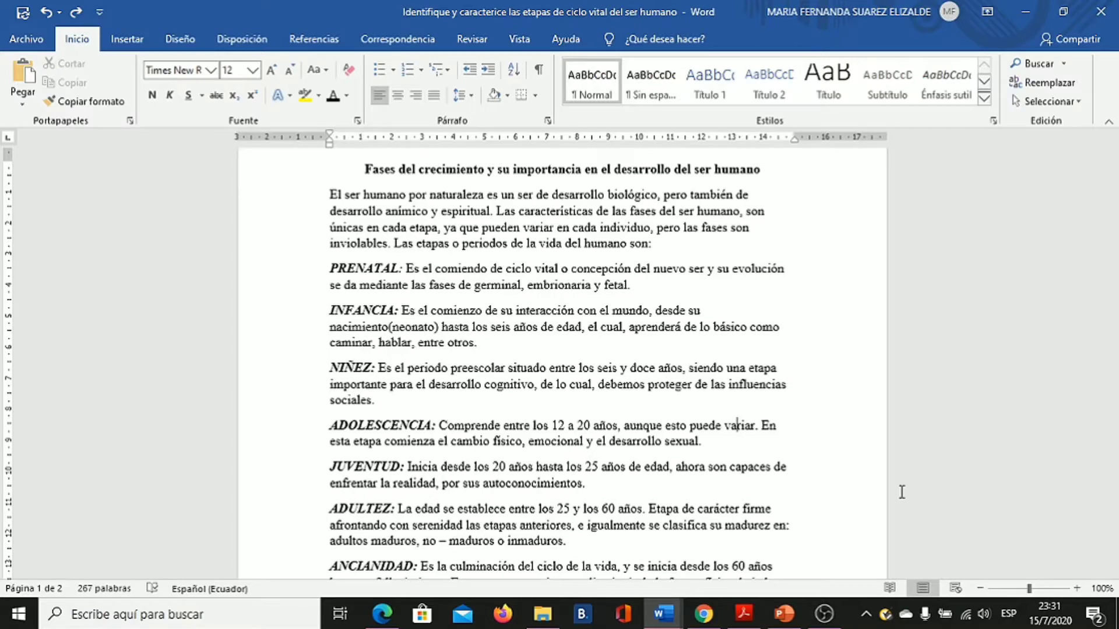
Step: Show the Insertar ribbon in Word and scroll down the life-stages document
{"action": "key", "text": "alt+b"}
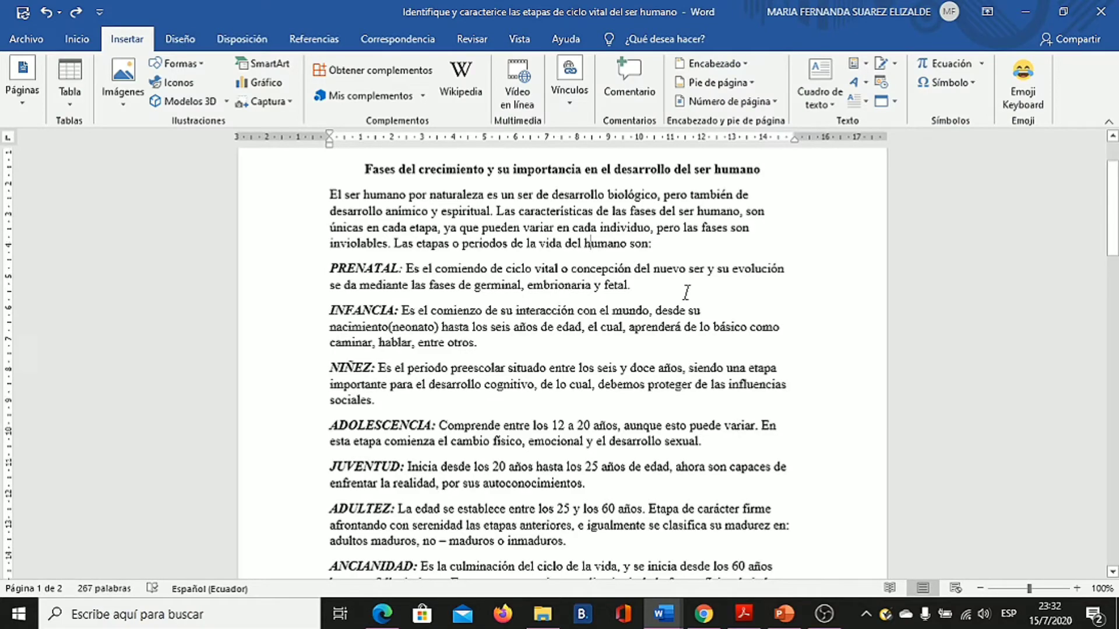
{"action": "scroll", "coordinate": [687, 294], "scroll_direction": "down", "scroll_amount": 5}
Step: In PowerPoint, convert the slide text into a Jerarquía > Organigrama horizontal SmartArt diagram
{"action": "left_click", "coordinate": [783, 614]}
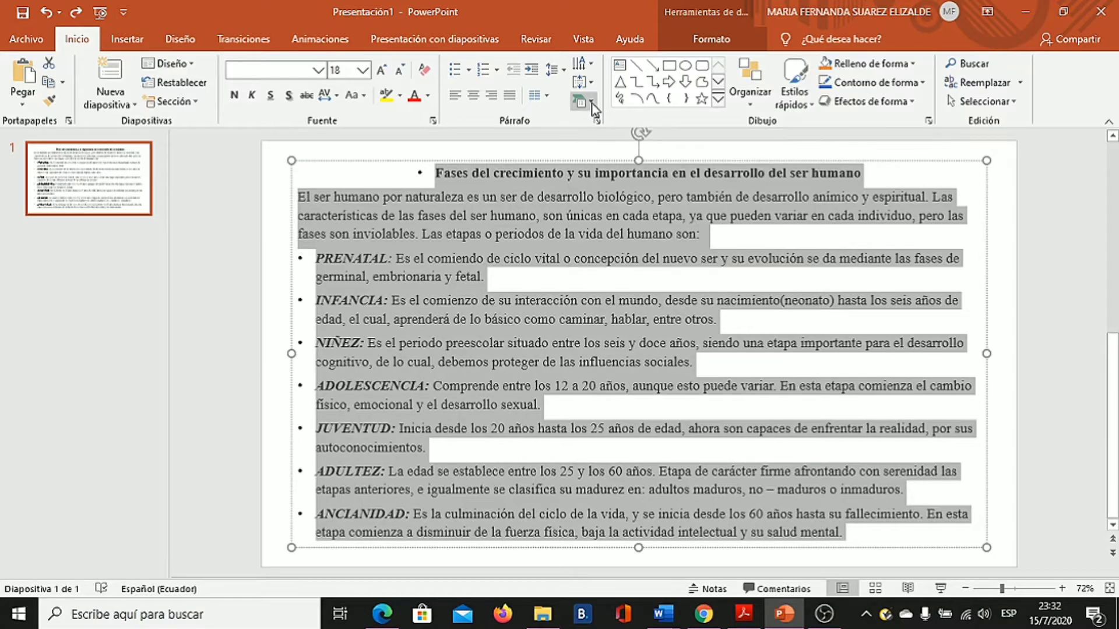
{"action": "left_click", "coordinate": [592, 105]}
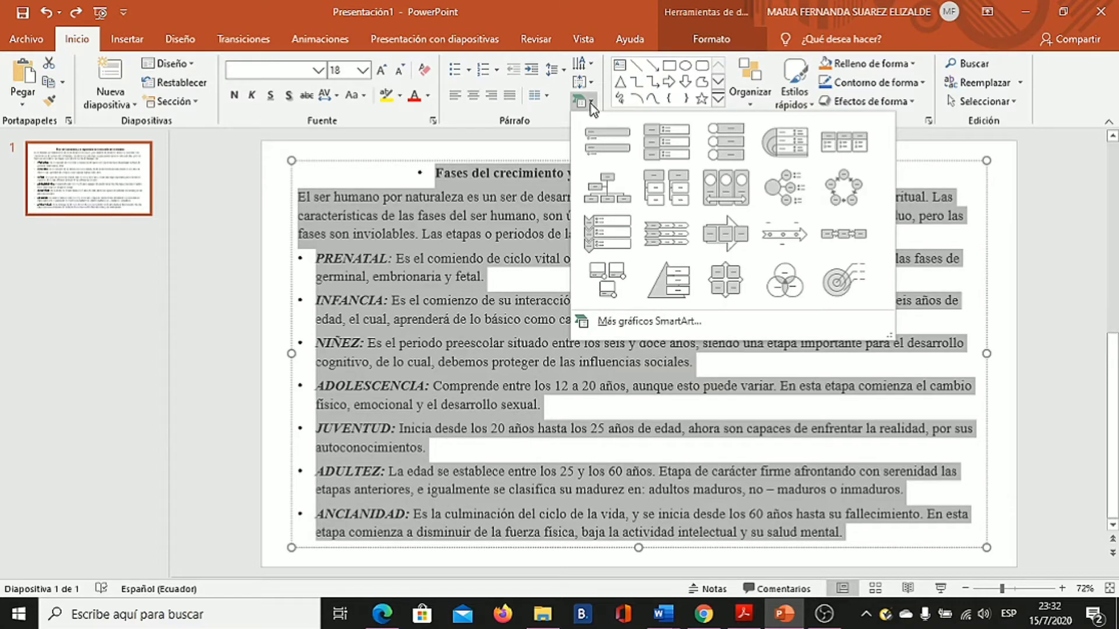
{"action": "left_click", "coordinate": [640, 323]}
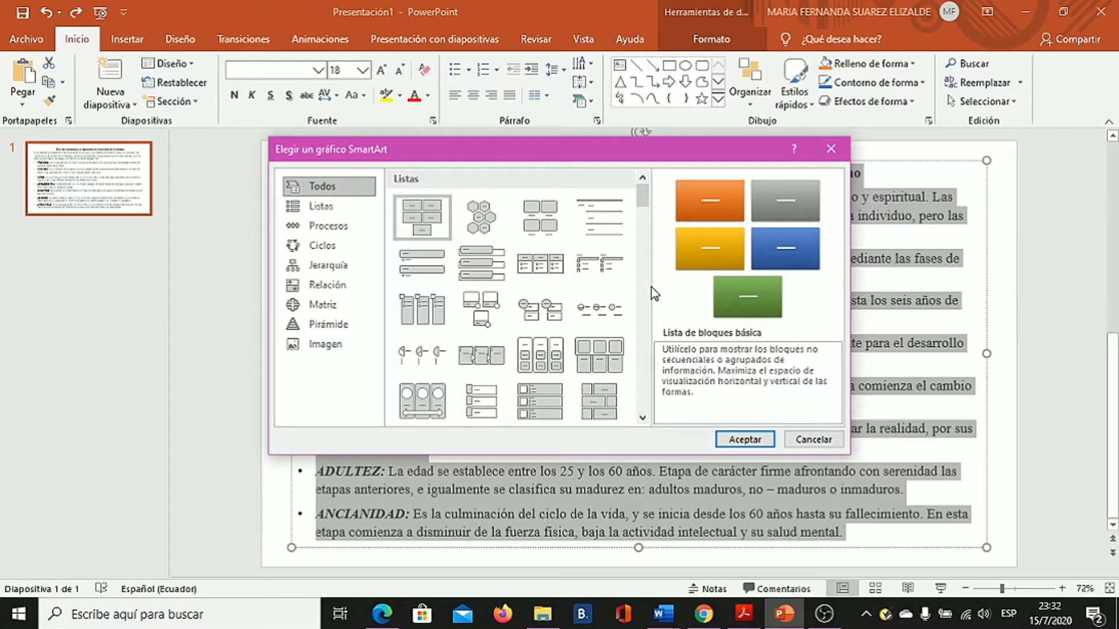
{"action": "left_click", "coordinate": [303, 267]}
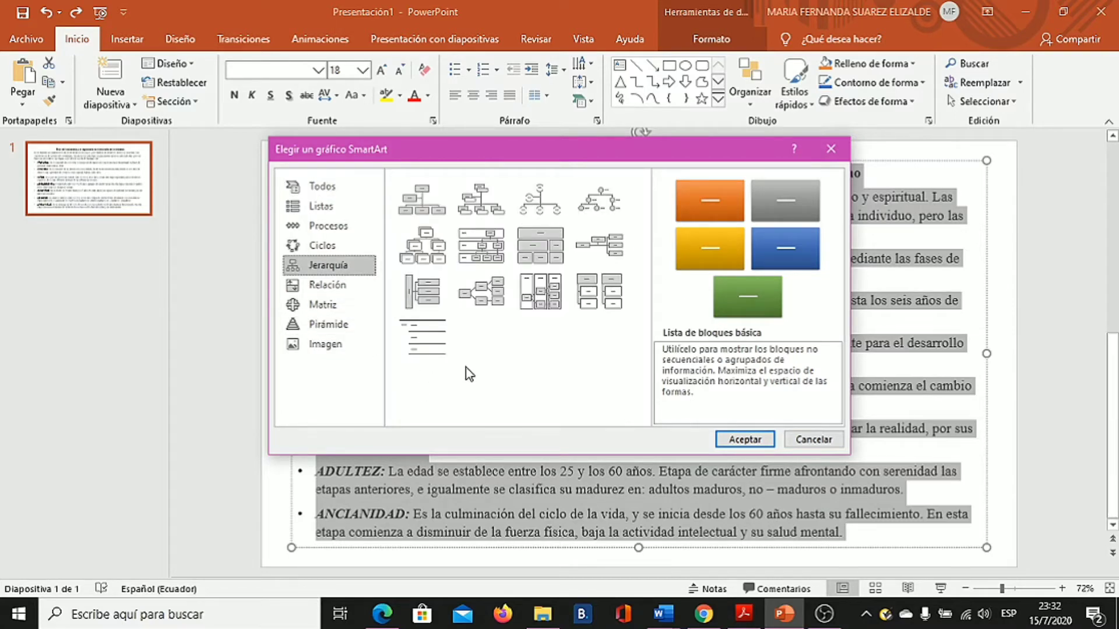
{"action": "left_click", "coordinate": [600, 246]}
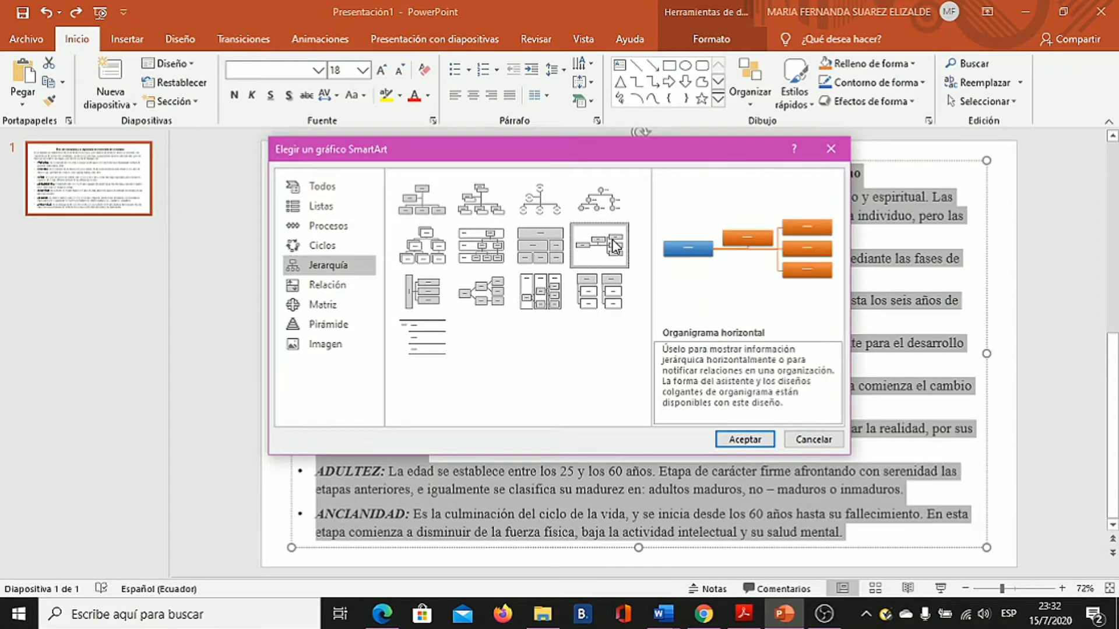
{"action": "left_click", "coordinate": [763, 446]}
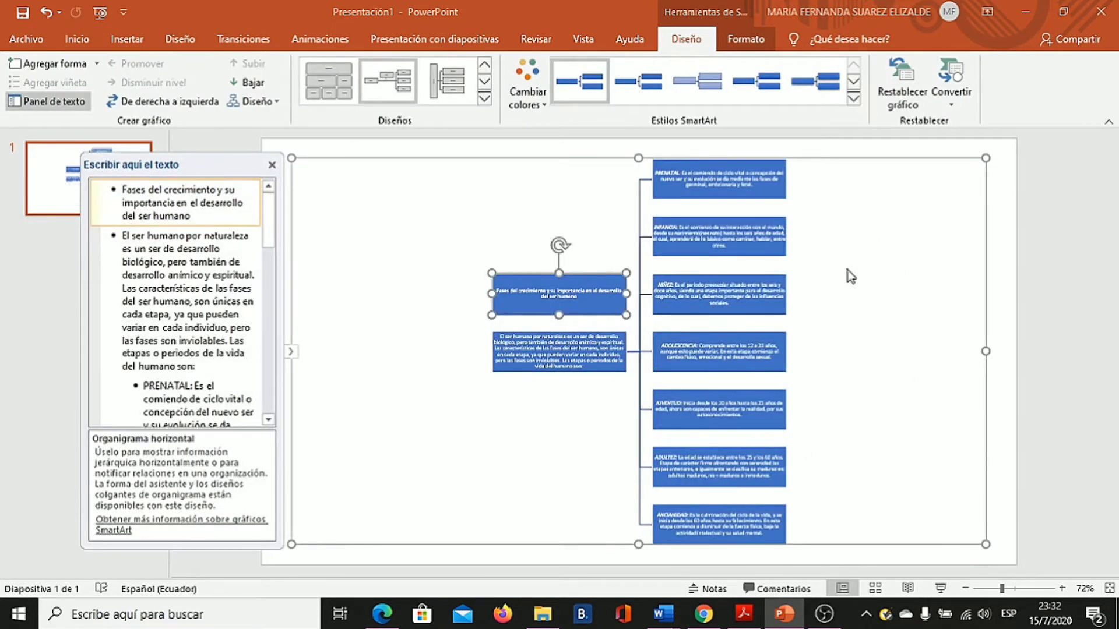
Step: Try several diagram colour schemes, settling on the blue-and-orange Multicolor scheme
{"action": "left_click", "coordinate": [535, 110]}
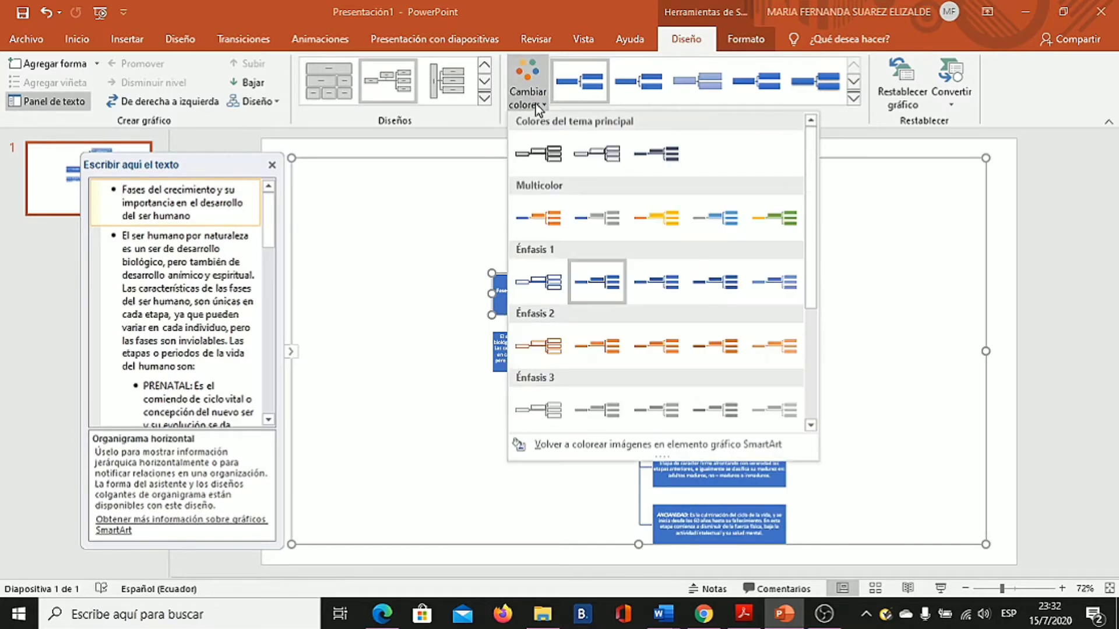
{"action": "left_click", "coordinate": [676, 225]}
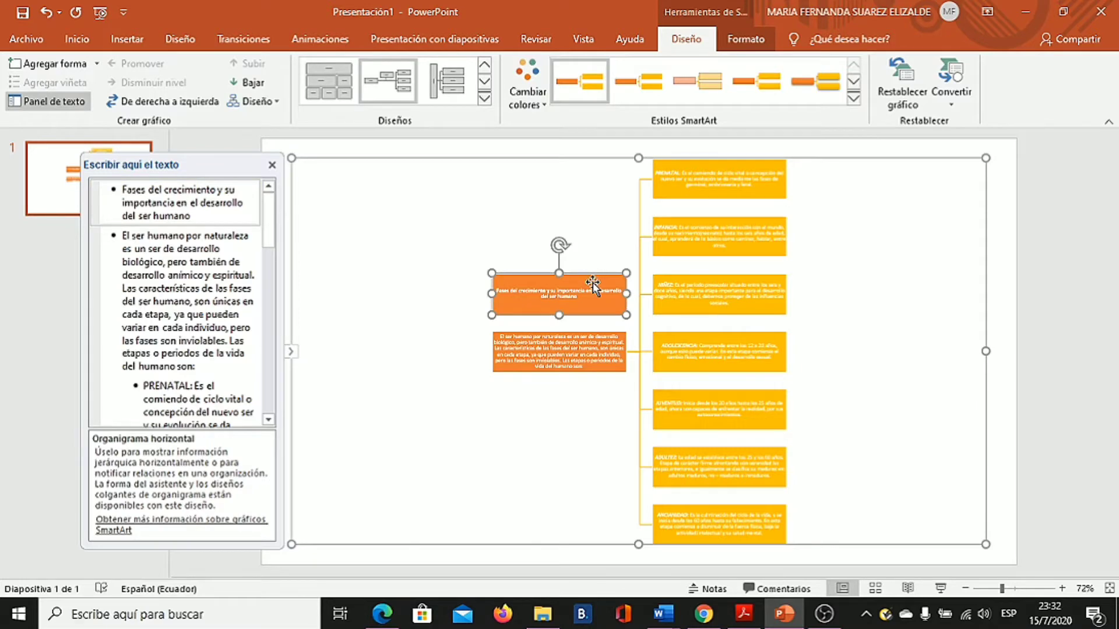
{"action": "left_click", "coordinate": [546, 106]}
{"action": "left_click", "coordinate": [541, 104]}
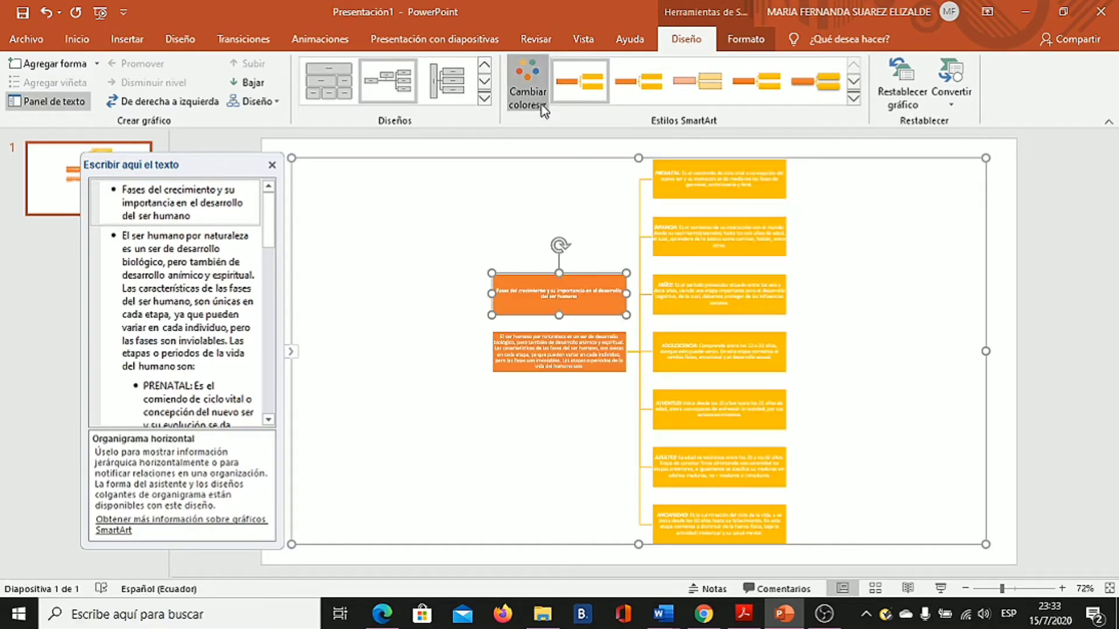
{"action": "left_click", "coordinate": [533, 102]}
{"action": "left_click", "coordinate": [576, 164]}
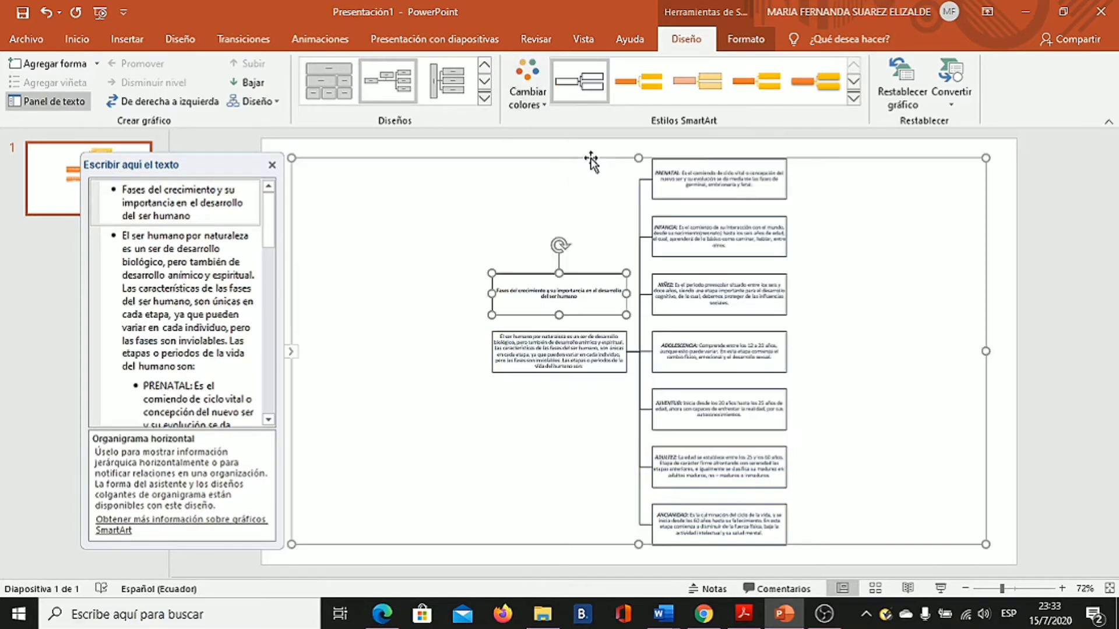
{"action": "left_click", "coordinate": [539, 103]}
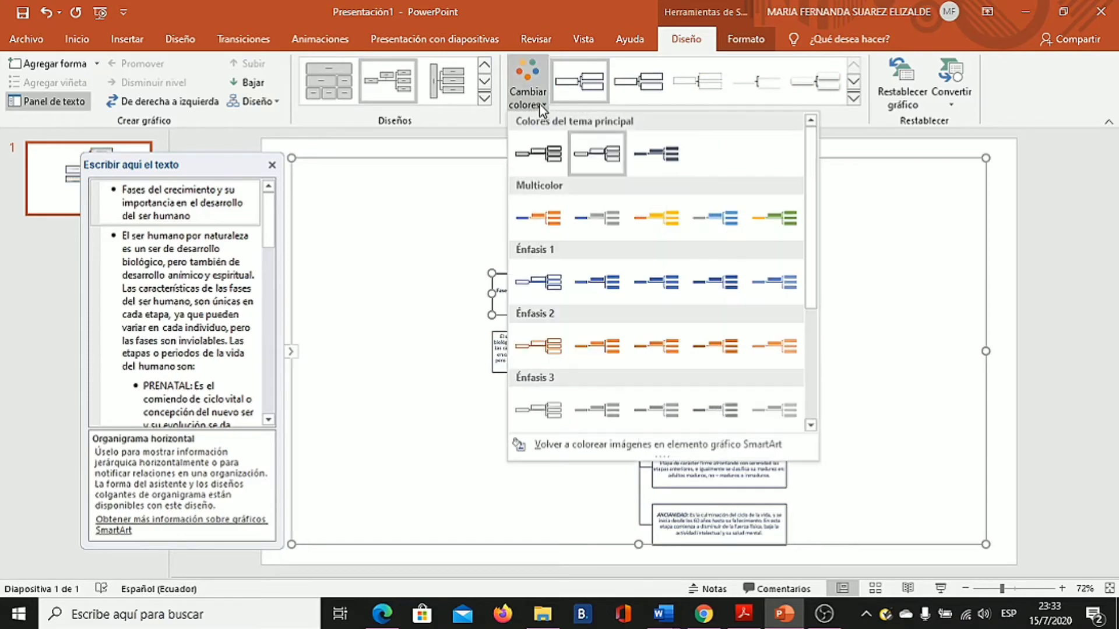
{"action": "left_click", "coordinate": [544, 202]}
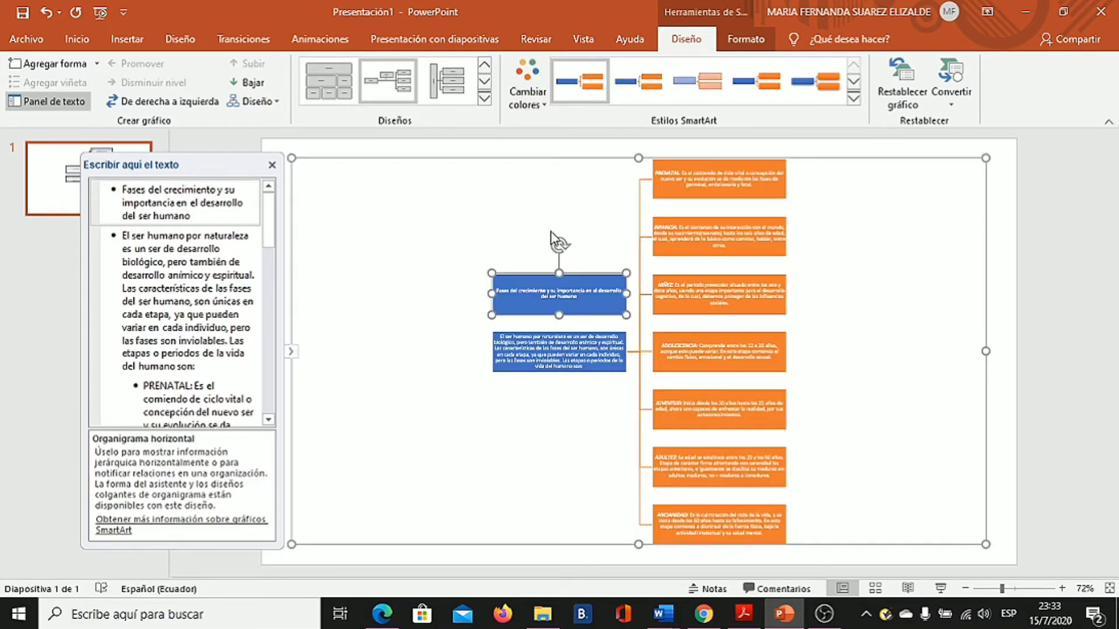
Step: Fill the title box yellow and make its text two sizes larger and black
{"action": "right_click", "coordinate": [599, 311]}
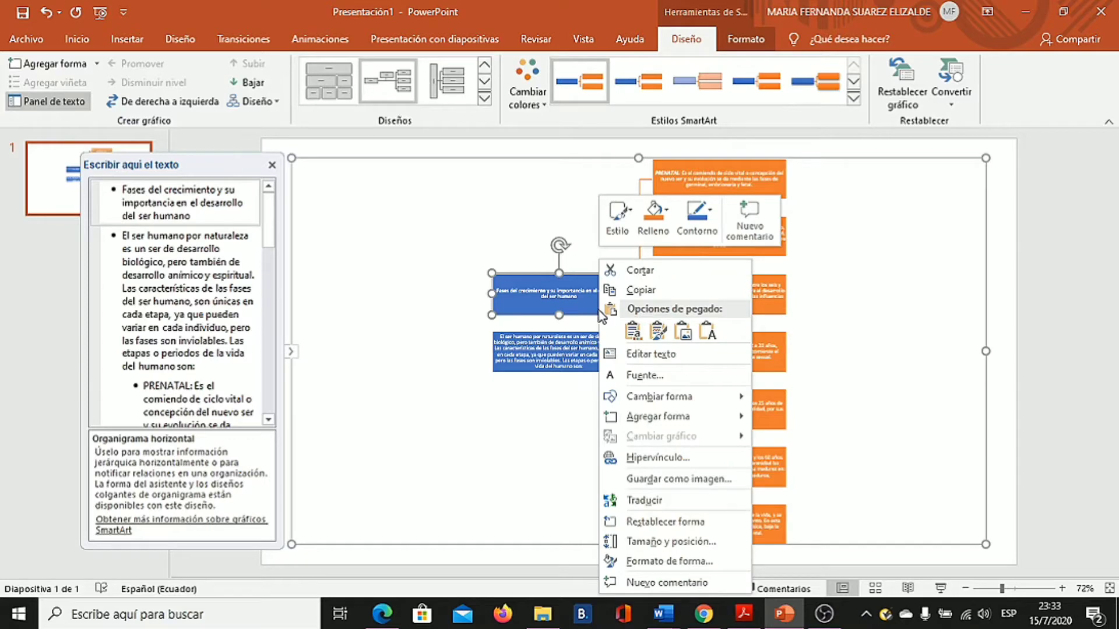
{"action": "left_click", "coordinate": [665, 212]}
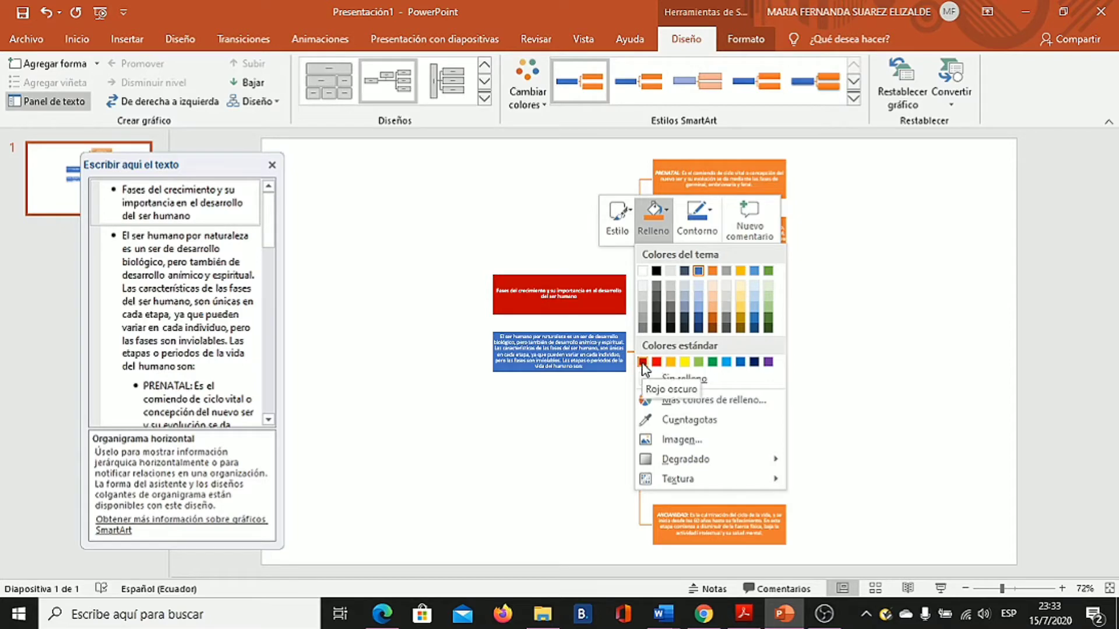
{"action": "left_click", "coordinate": [671, 362]}
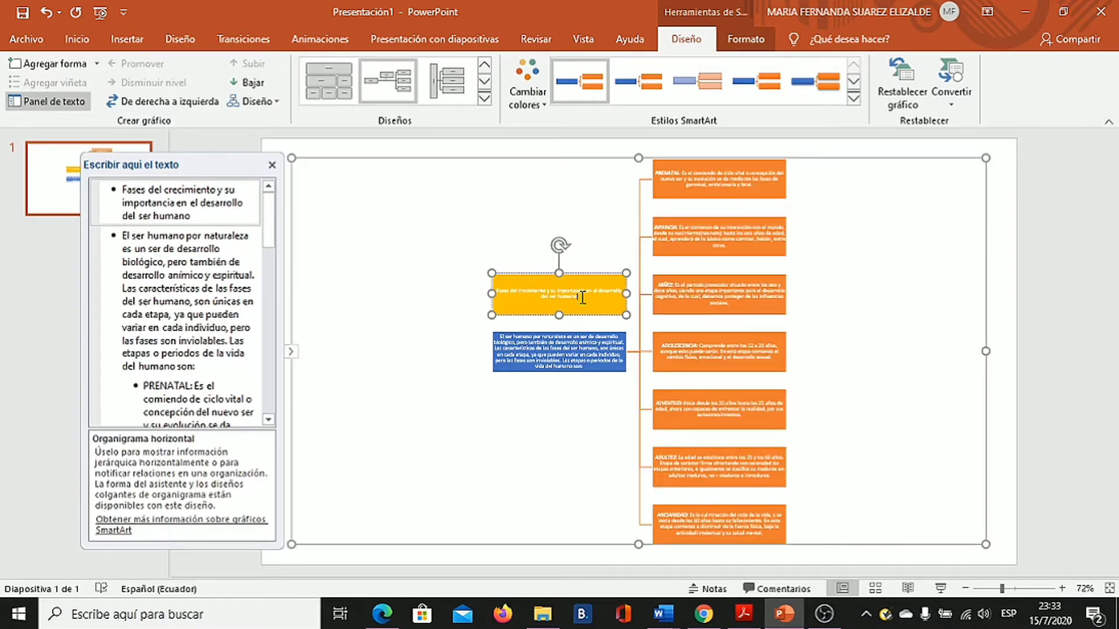
{"action": "left_click_drag", "start_coordinate": [582, 298], "coordinate": [534, 292]}
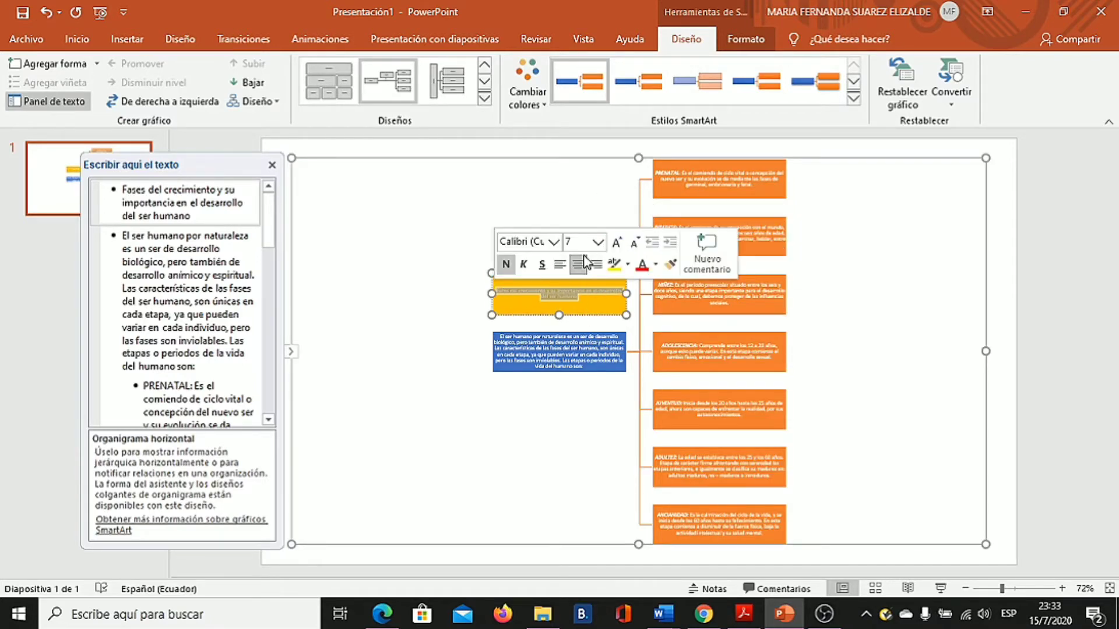
{"action": "left_click", "coordinate": [616, 242]}
{"action": "left_click", "coordinate": [616, 242]}
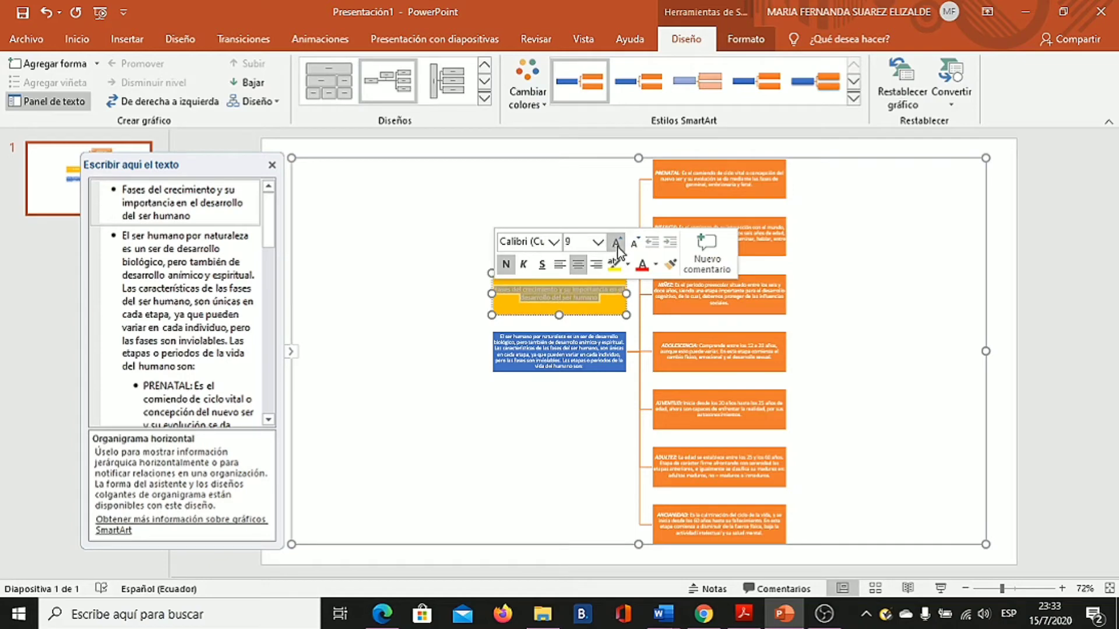
{"action": "left_click", "coordinate": [655, 265]}
{"action": "left_click", "coordinate": [656, 302]}
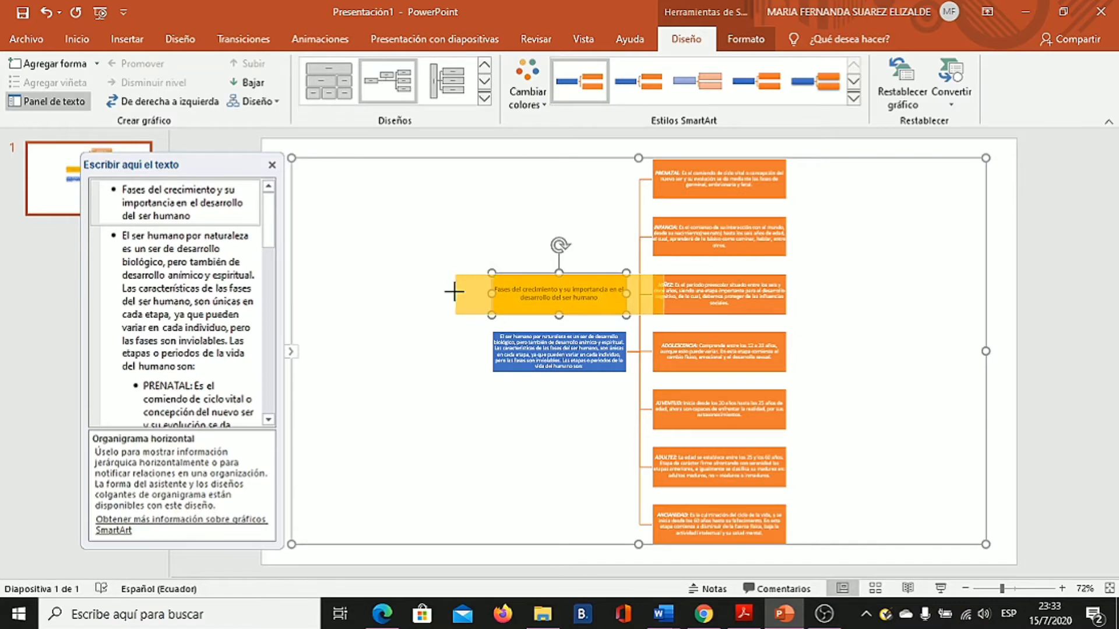
Step: Reposition and rotate the yellow title and blue introduction boxes, then enlarge the title text twice more
{"action": "left_click_drag", "start_coordinate": [481, 293], "coordinate": [511, 179]}
{"action": "left_click_drag", "start_coordinate": [618, 204], "coordinate": [541, 347]}
{"action": "left_click", "coordinate": [847, 373]}
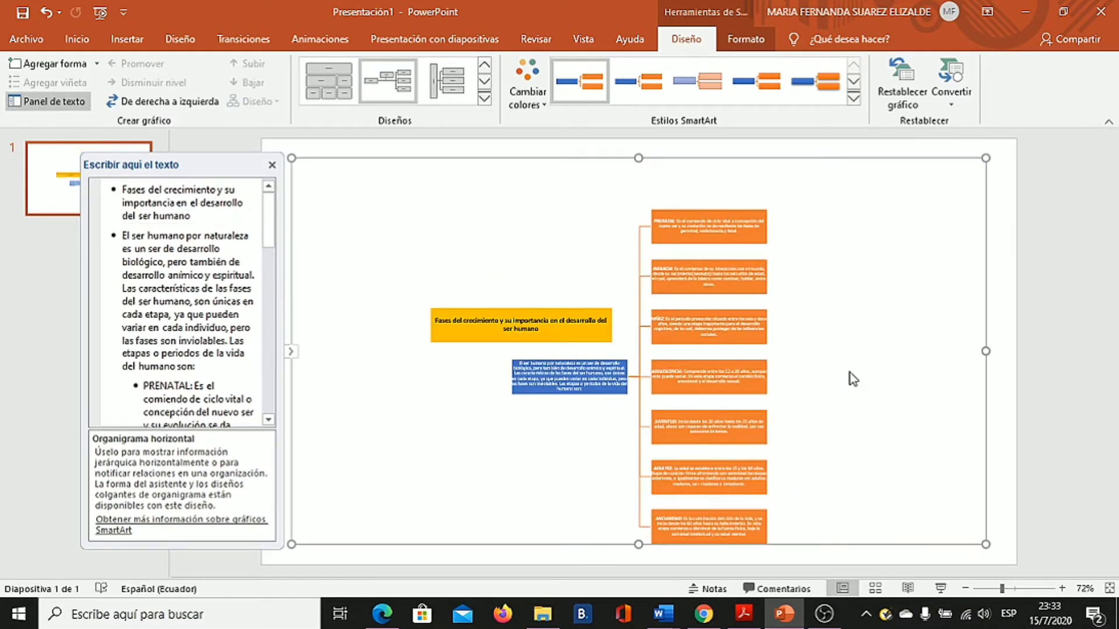
{"action": "left_click", "coordinate": [561, 317]}
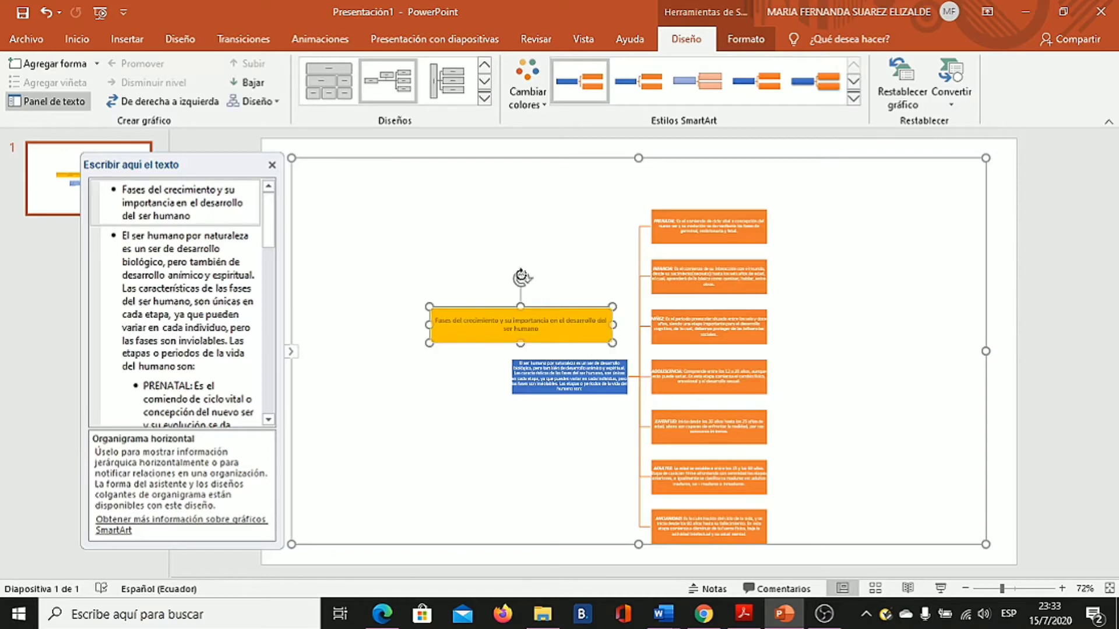
{"action": "mouse_move", "coordinate": [522, 278]}
{"action": "left_mouse_down"}
{"action": "mouse_move", "coordinate": [466, 324]}
{"action": "mouse_move", "coordinate": [488, 331]}
{"action": "left_mouse_up"}
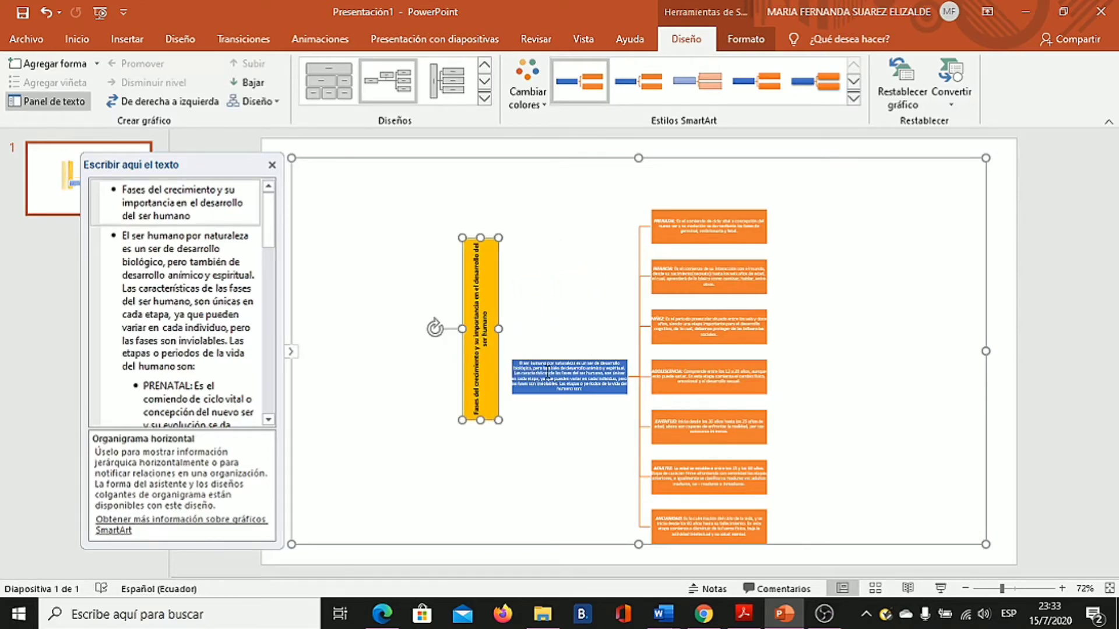
{"action": "left_click", "coordinate": [568, 373]}
{"action": "mouse_move", "coordinate": [570, 330]}
{"action": "left_mouse_down"}
{"action": "mouse_move", "coordinate": [540, 336]}
{"action": "mouse_move", "coordinate": [524, 376]}
{"action": "left_mouse_up"}
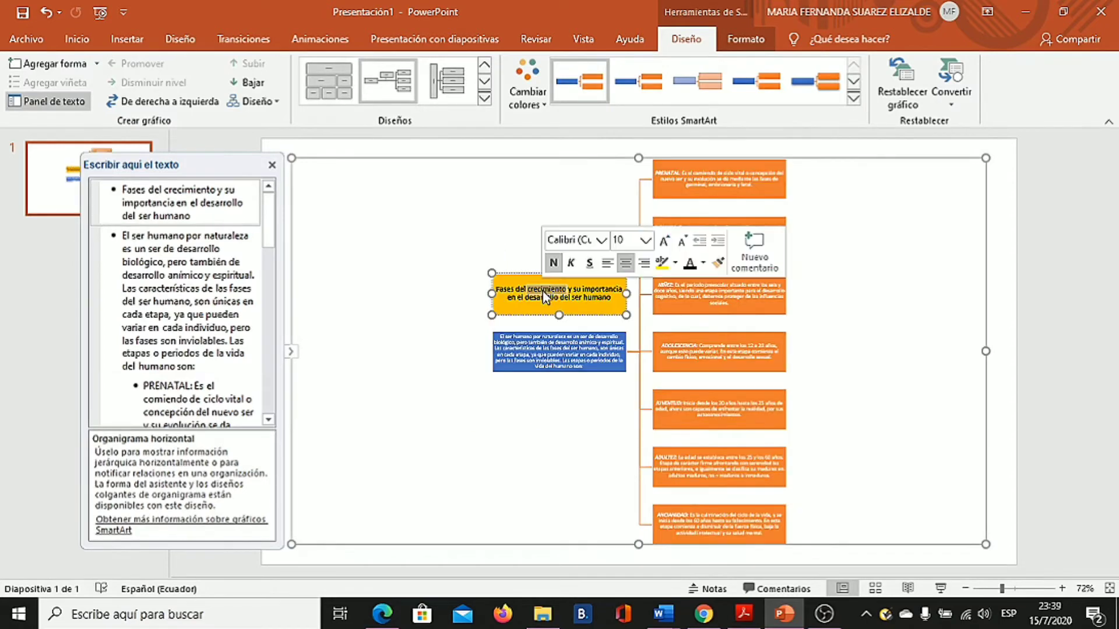
{"action": "left_click", "coordinate": [664, 241]}
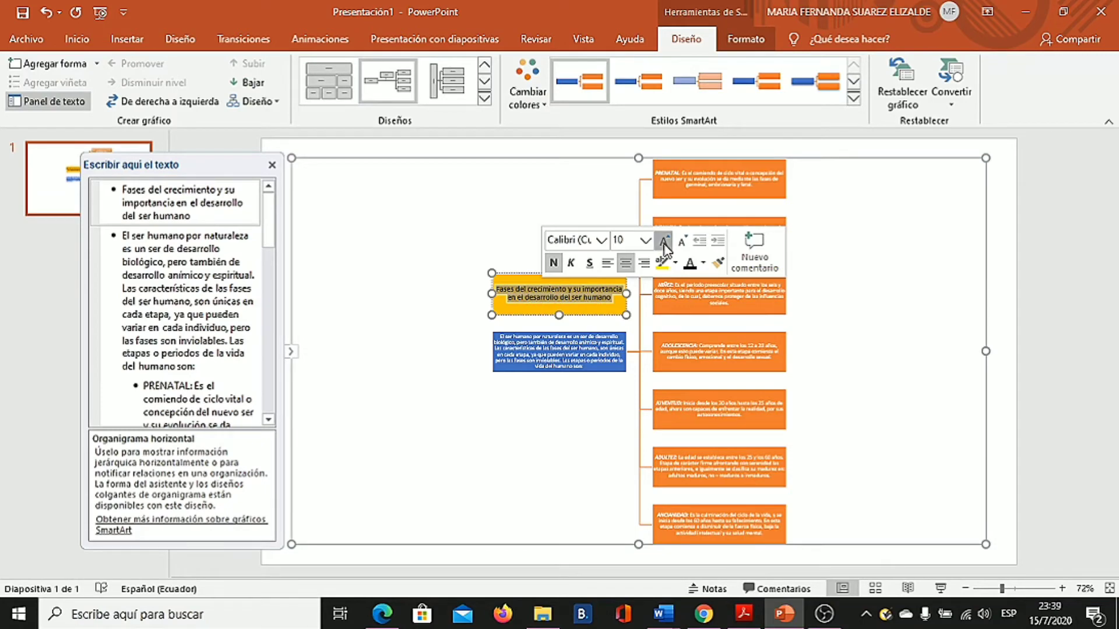
{"action": "left_click", "coordinate": [664, 241]}
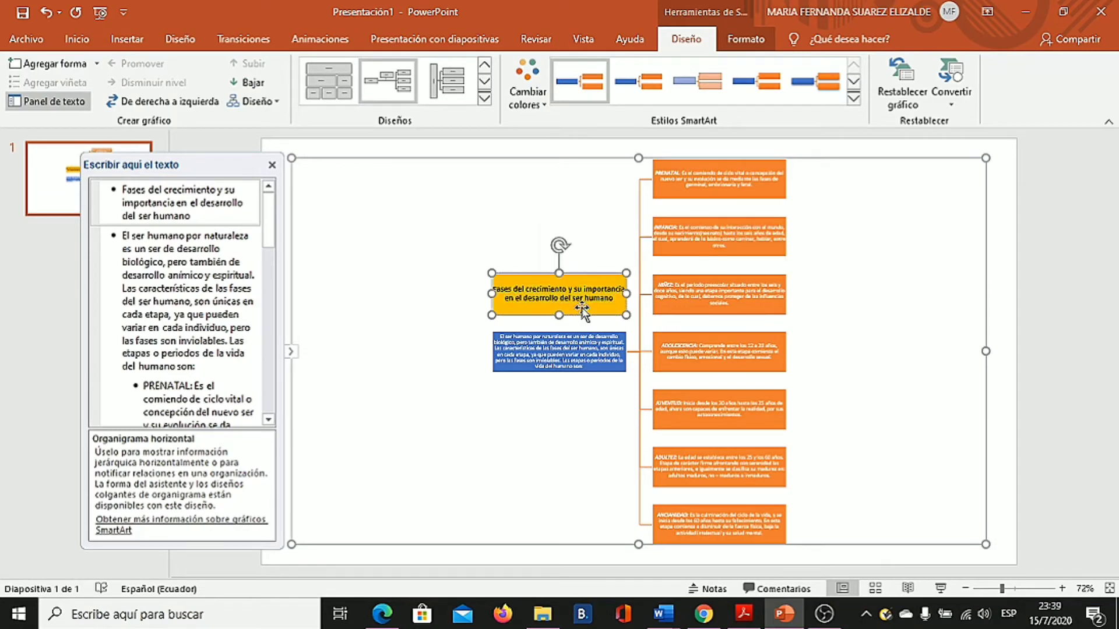
{"action": "left_click", "coordinate": [823, 341]}
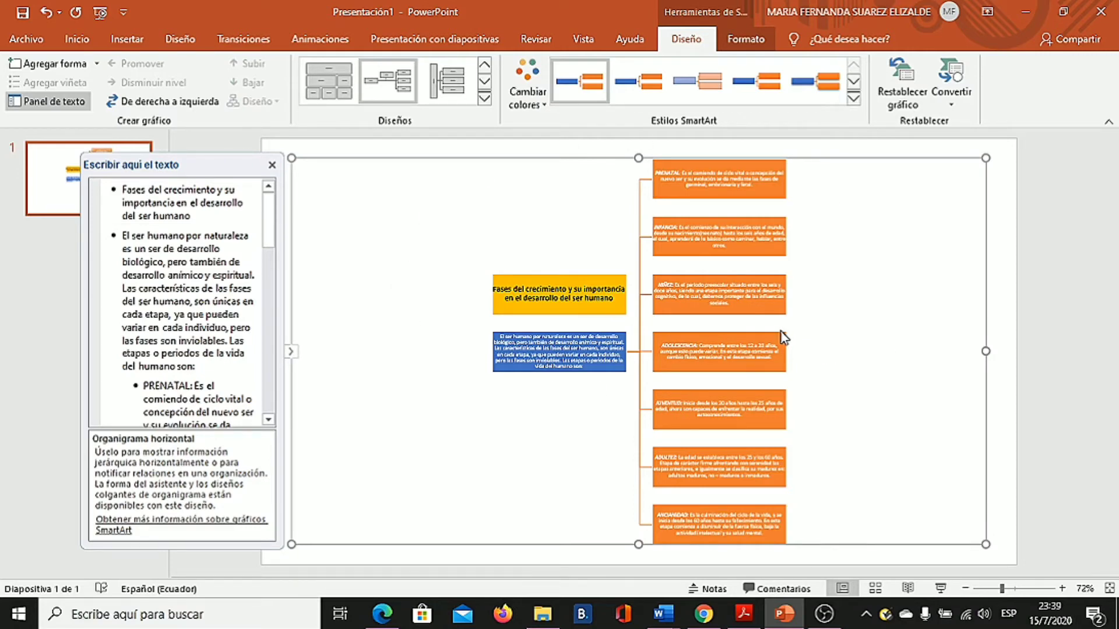
Step: Copy the SmartArt diagram from PowerPoint and paste it onto page 2 of the Word document
{"action": "right_click", "coordinate": [841, 289]}
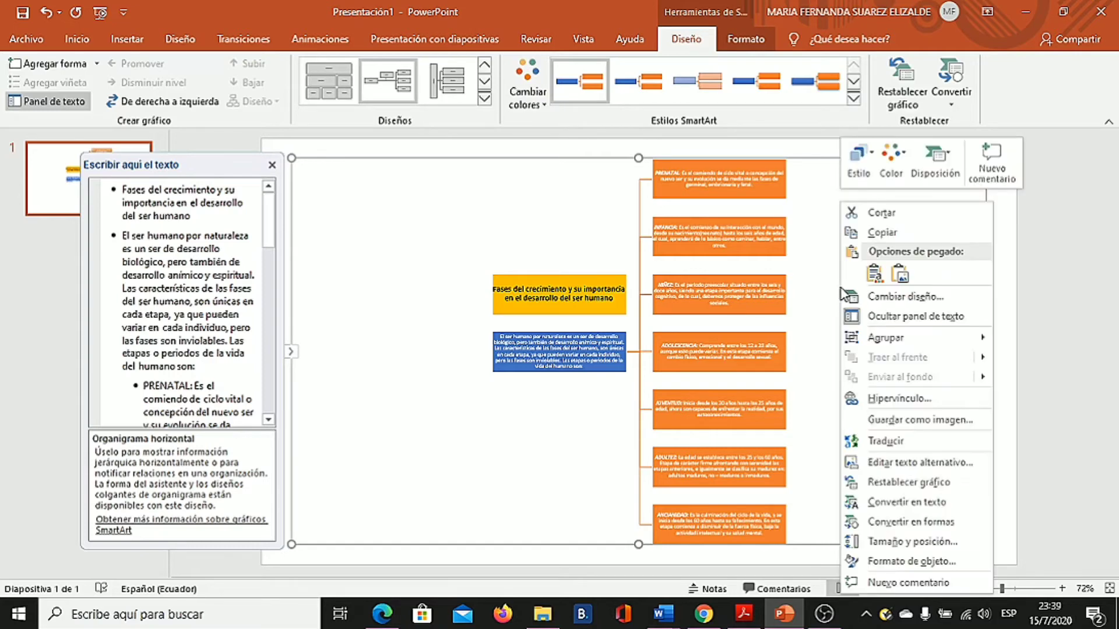
{"action": "left_click", "coordinate": [877, 236]}
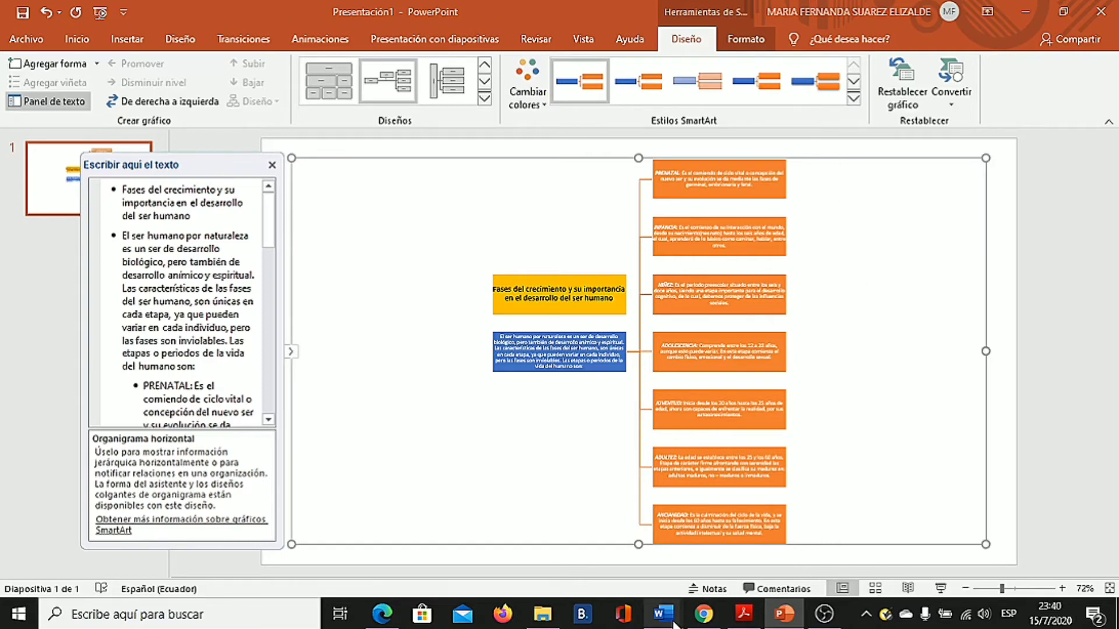
{"action": "mouse_move", "coordinate": [663, 613]}
{"action": "left_click", "coordinate": [763, 542]}
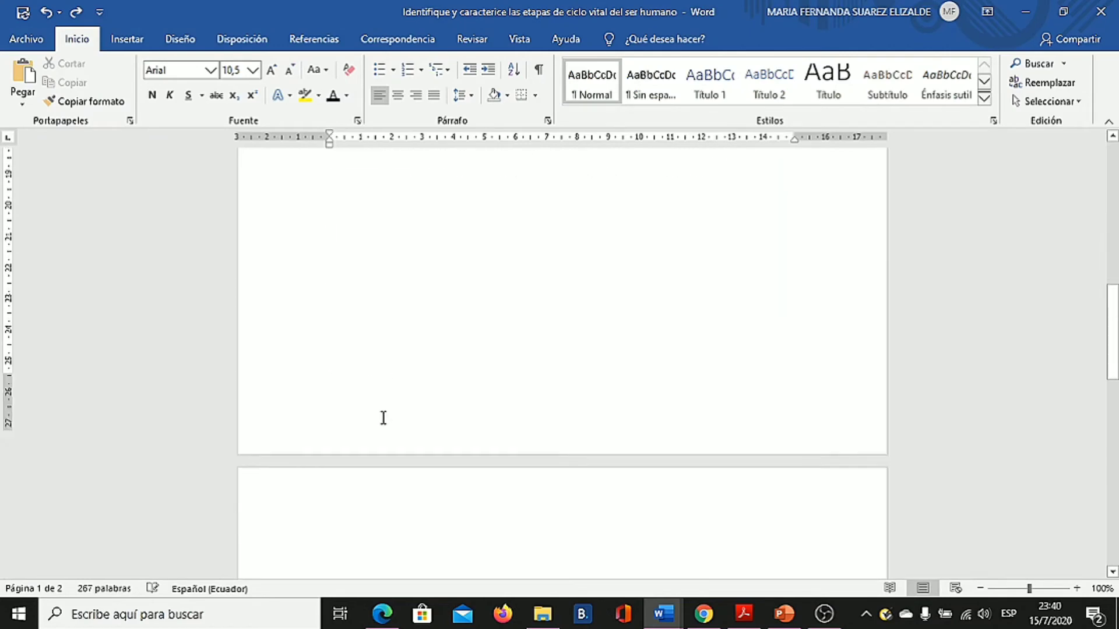
{"action": "scroll", "coordinate": [382, 414], "scroll_direction": "down", "scroll_amount": 10}
{"action": "left_click", "coordinate": [377, 401]}
{"action": "right_click", "coordinate": [377, 401]}
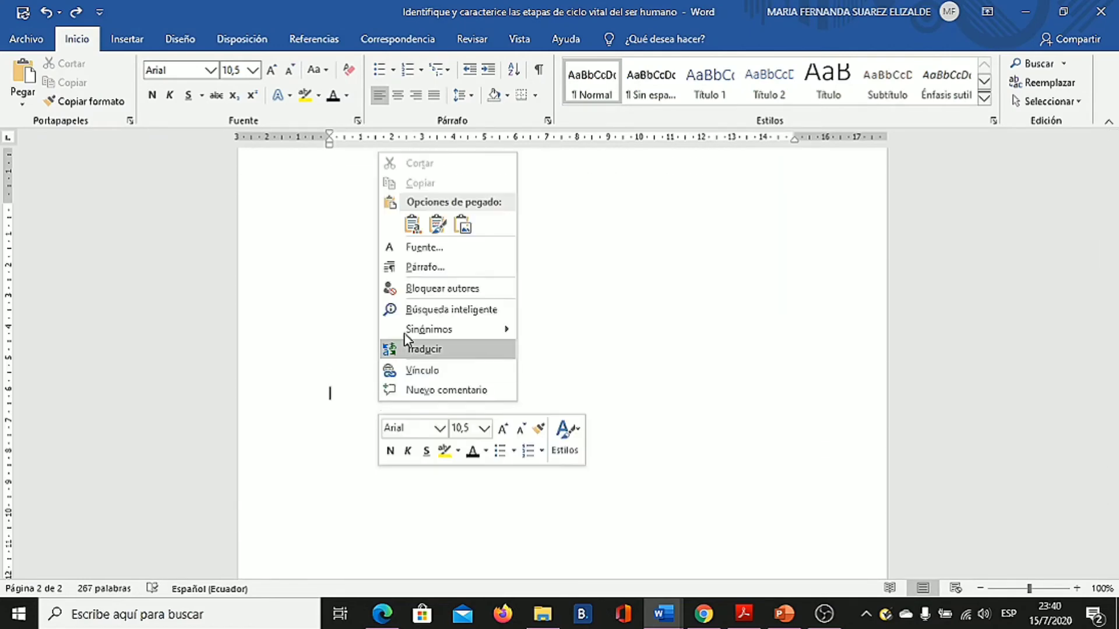
{"action": "left_click", "coordinate": [420, 225]}
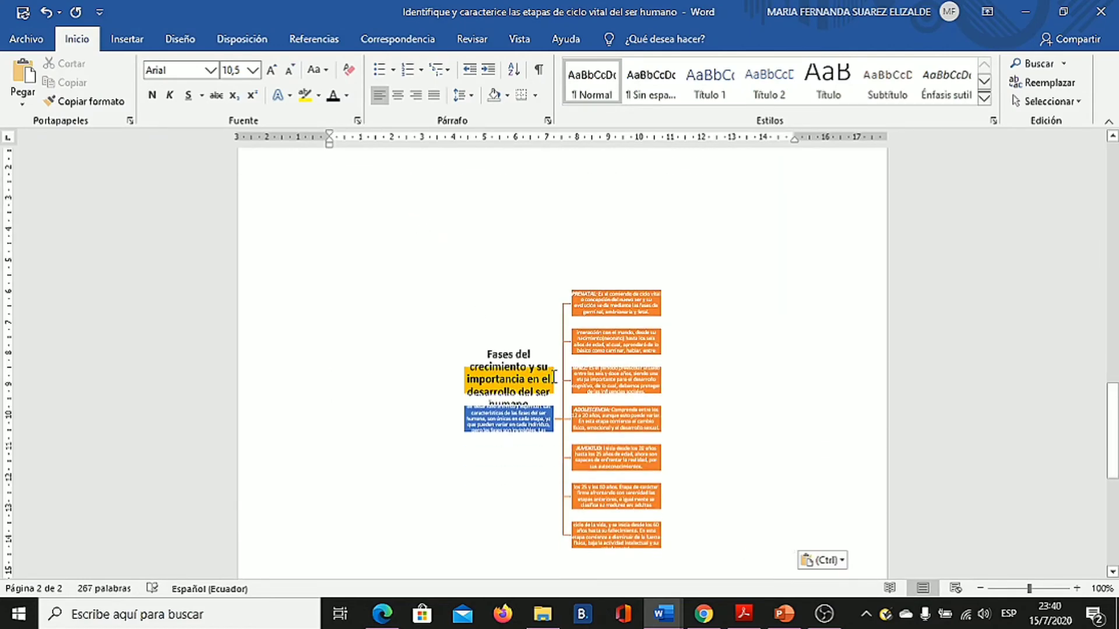
Step: Widen the pasted yellow title box and move it into place beside the blue box
{"action": "left_click", "coordinate": [574, 388]}
{"action": "left_click", "coordinate": [523, 385]}
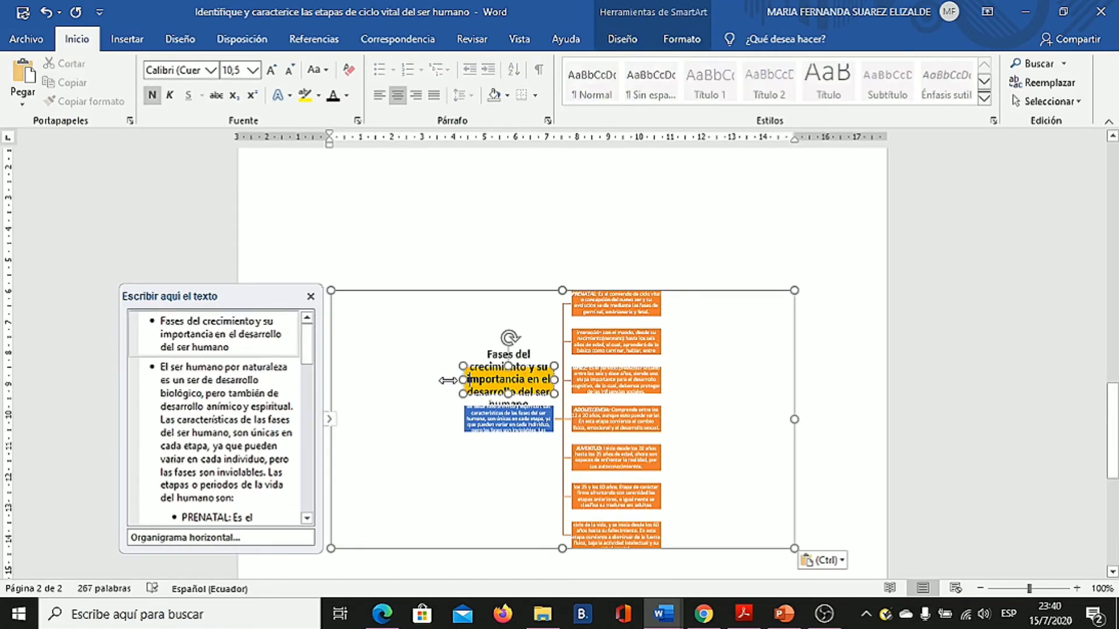
{"action": "left_click_drag", "start_coordinate": [464, 380], "coordinate": [432, 381]}
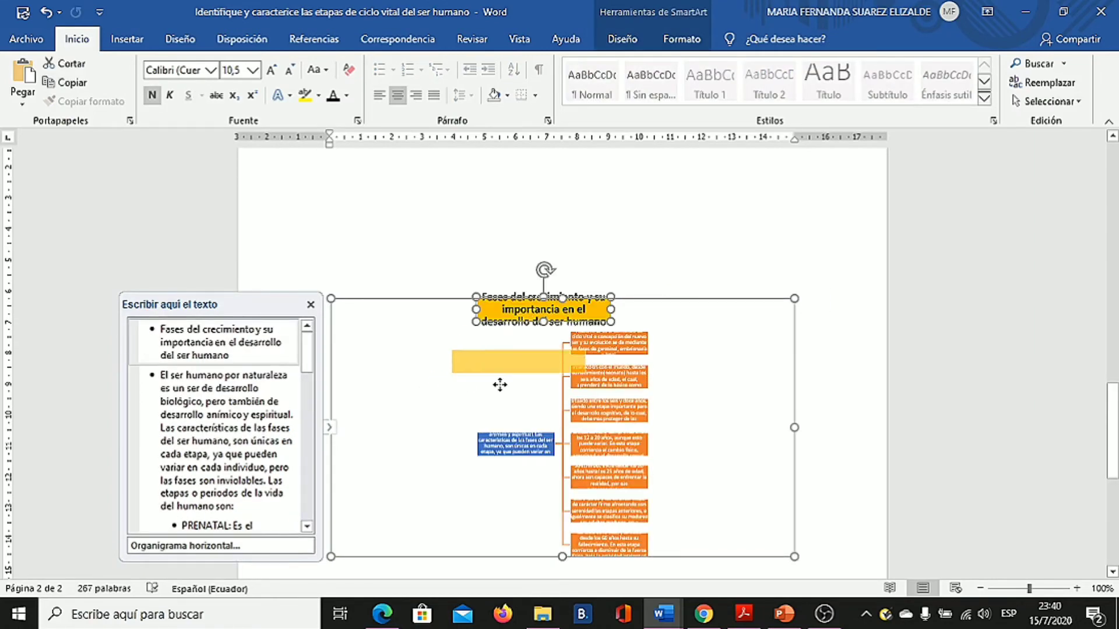
{"action": "mouse_move", "coordinate": [533, 325]}
{"action": "left_mouse_down"}
{"action": "mouse_move", "coordinate": [456, 404]}
{"action": "mouse_move", "coordinate": [464, 407]}
{"action": "left_mouse_up"}
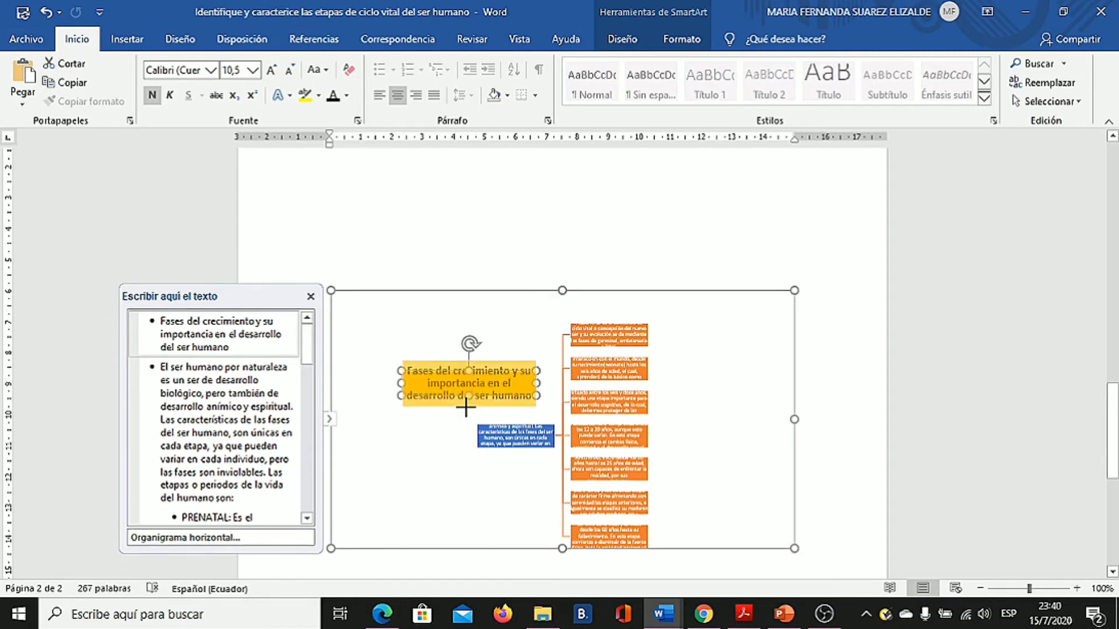
{"action": "key", "text": "Tab"}
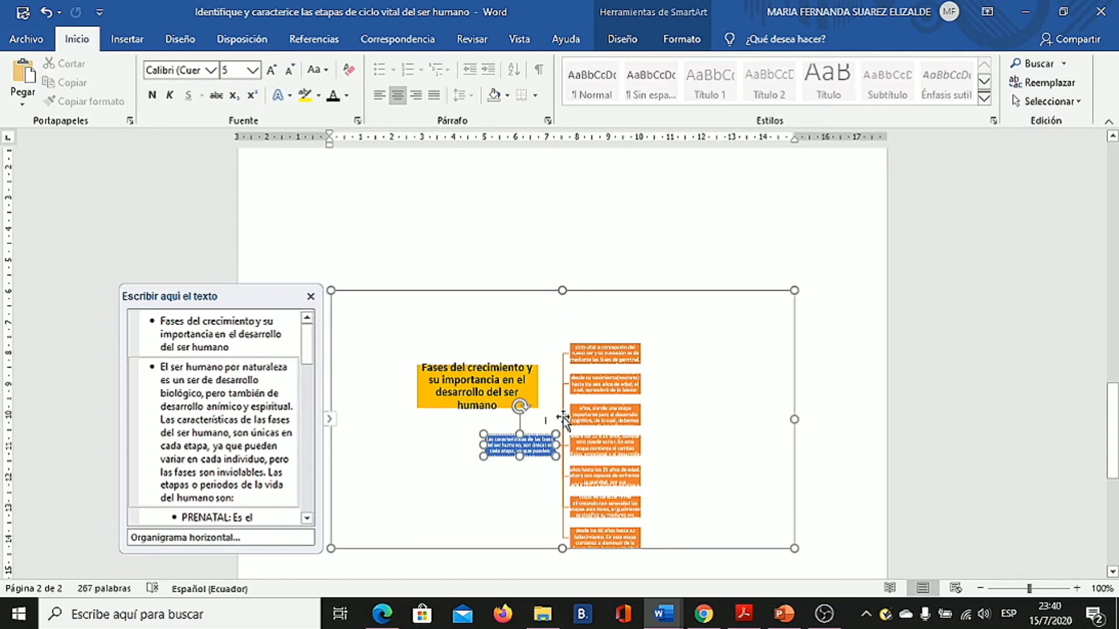
{"action": "key", "text": "Tab"}
{"action": "key", "text": "shift+Tab"}
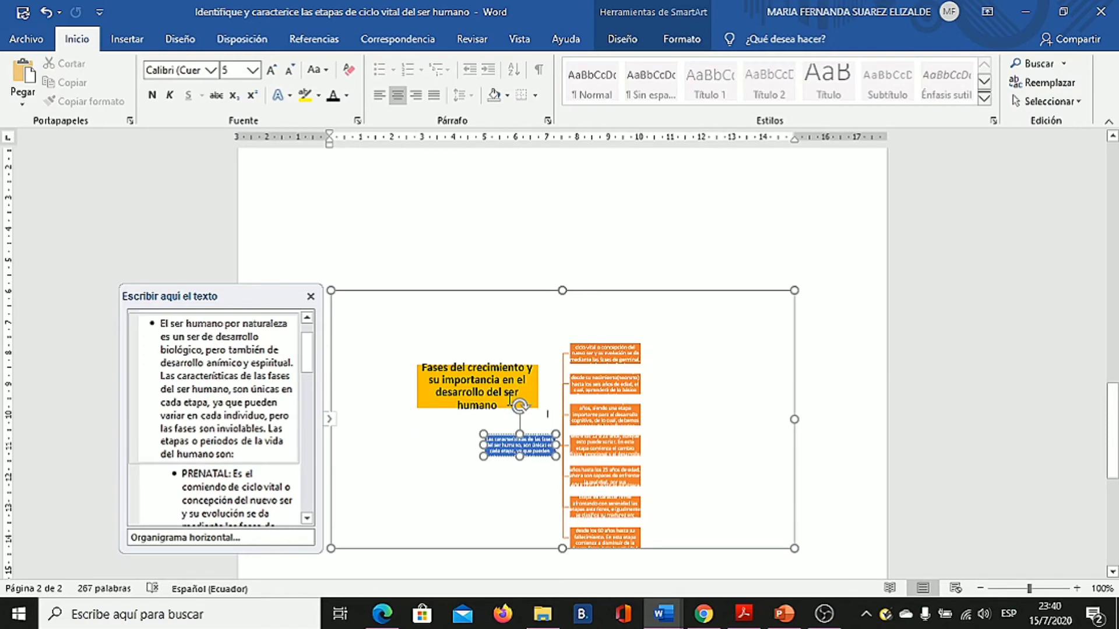
{"action": "left_click", "coordinate": [488, 386]}
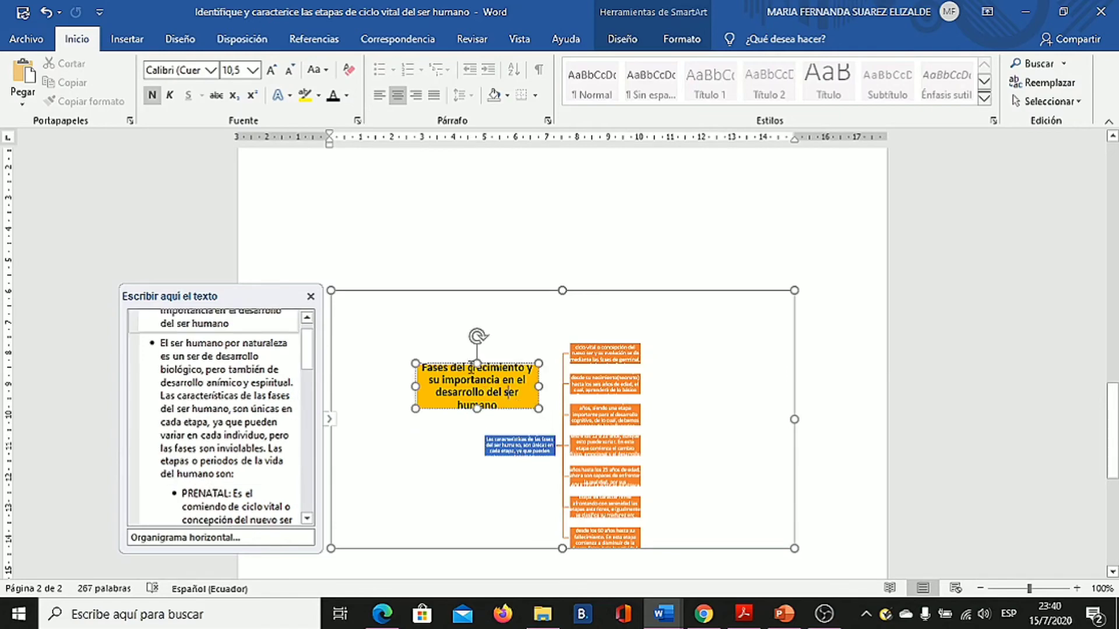
{"action": "left_click_drag", "start_coordinate": [473, 363], "coordinate": [477, 366]}
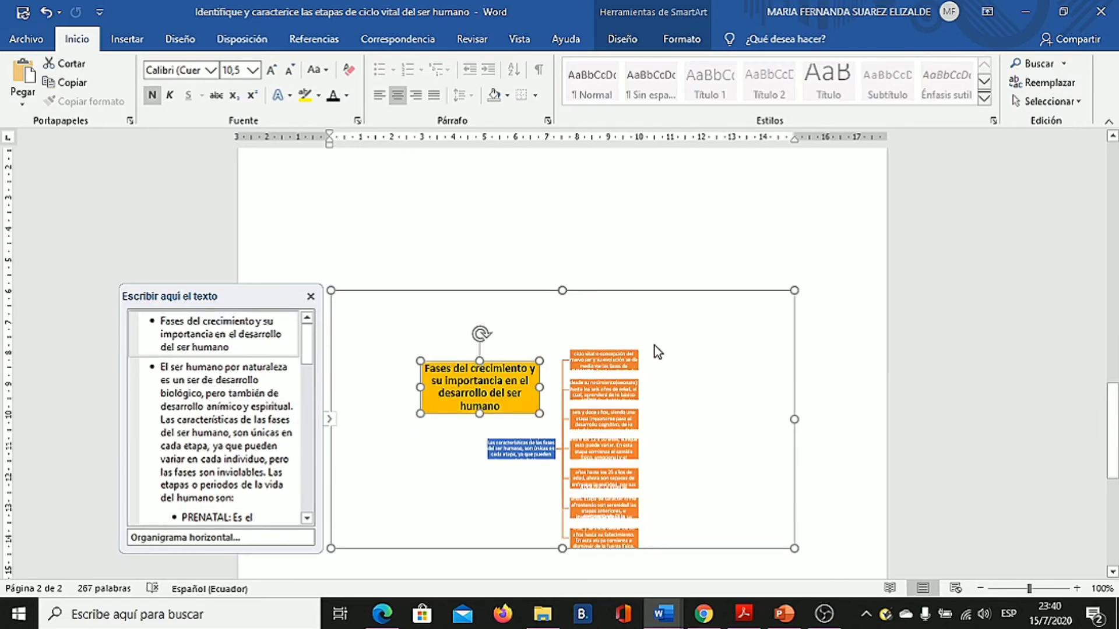
{"action": "left_click", "coordinate": [655, 345]}
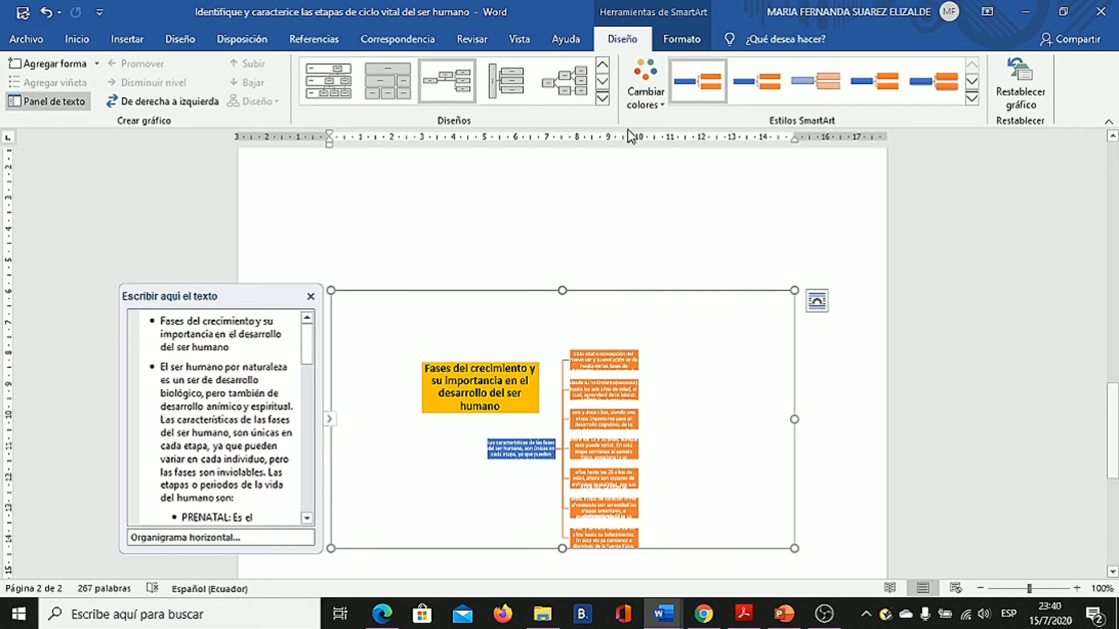
Step: Switch the pasted diagram's layout to Ciclo básico, after trying Ciclo radial and Ciclo continuo
{"action": "left_click", "coordinate": [602, 99]}
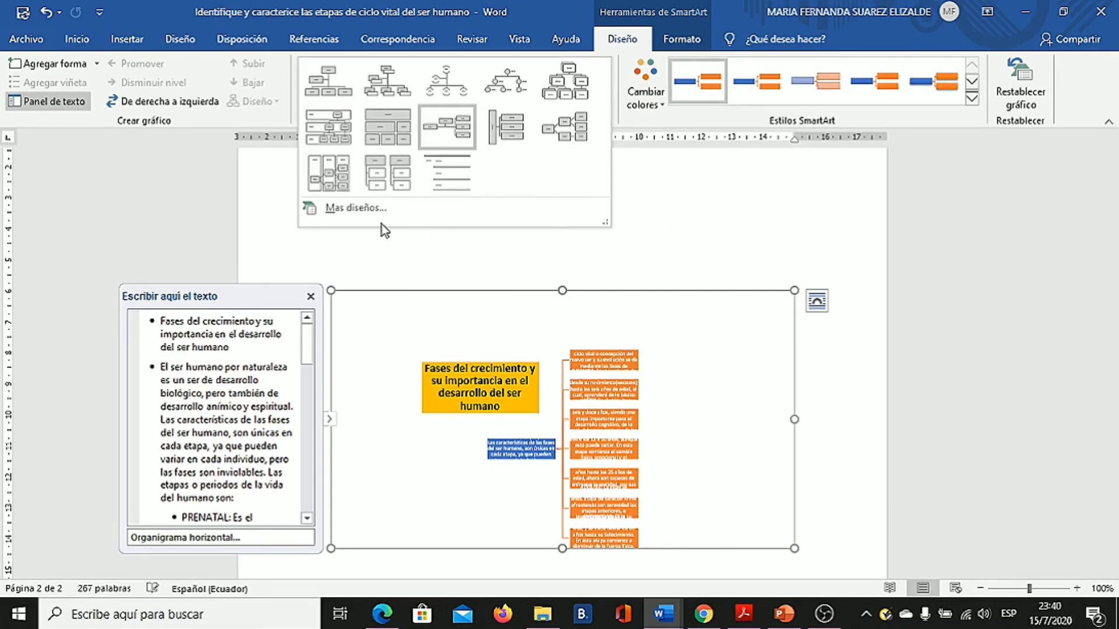
{"action": "left_click", "coordinate": [344, 208]}
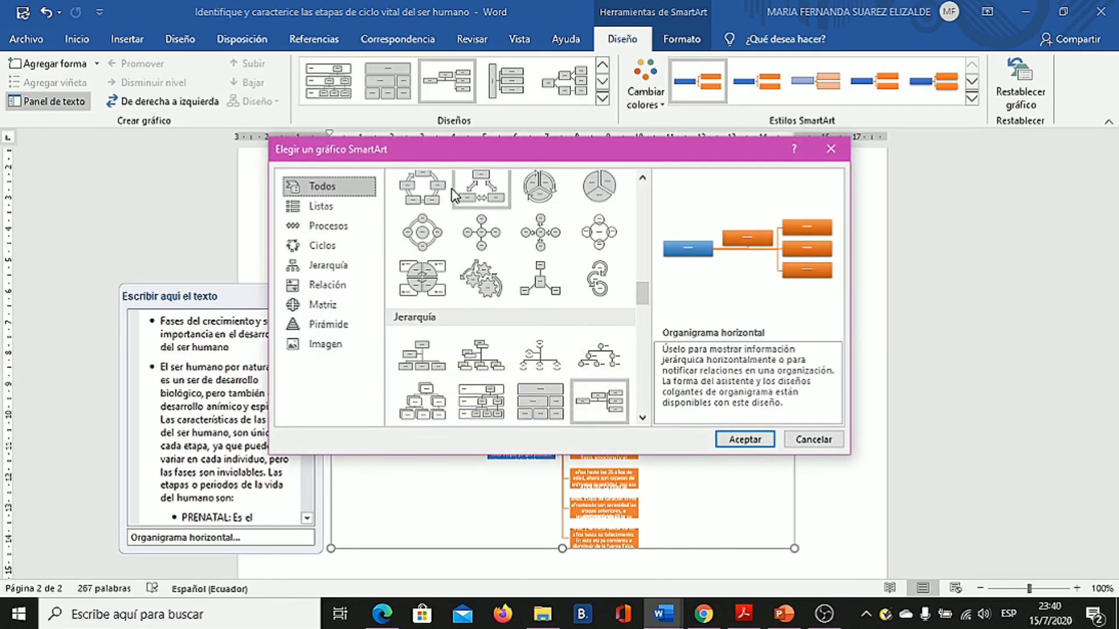
{"action": "left_click", "coordinate": [429, 232]}
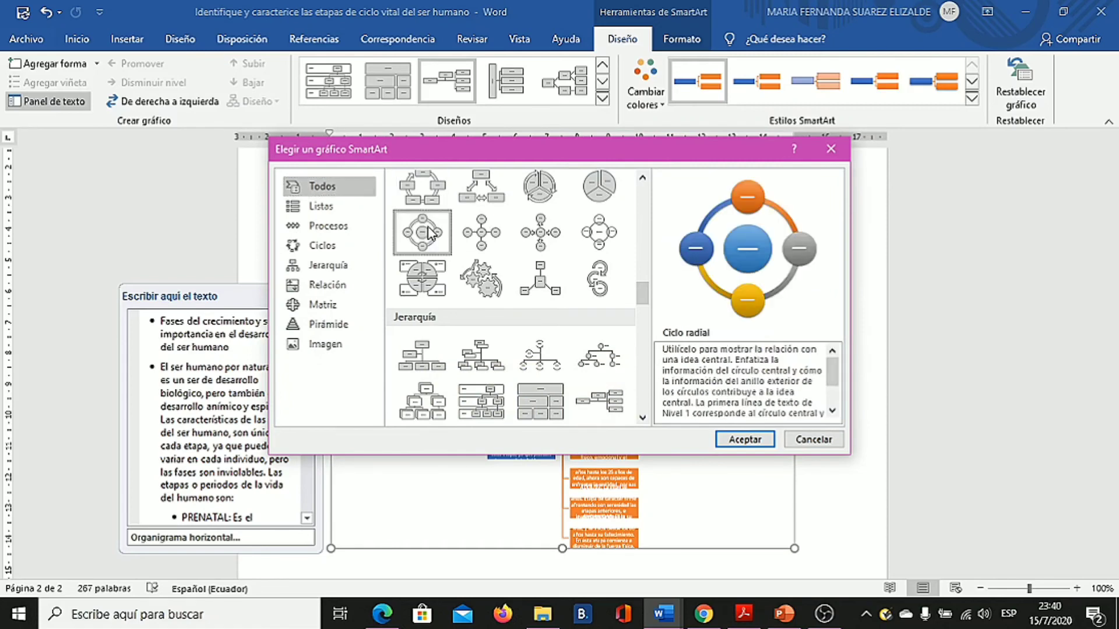
{"action": "left_click", "coordinate": [432, 197]}
{"action": "left_click", "coordinate": [733, 440]}
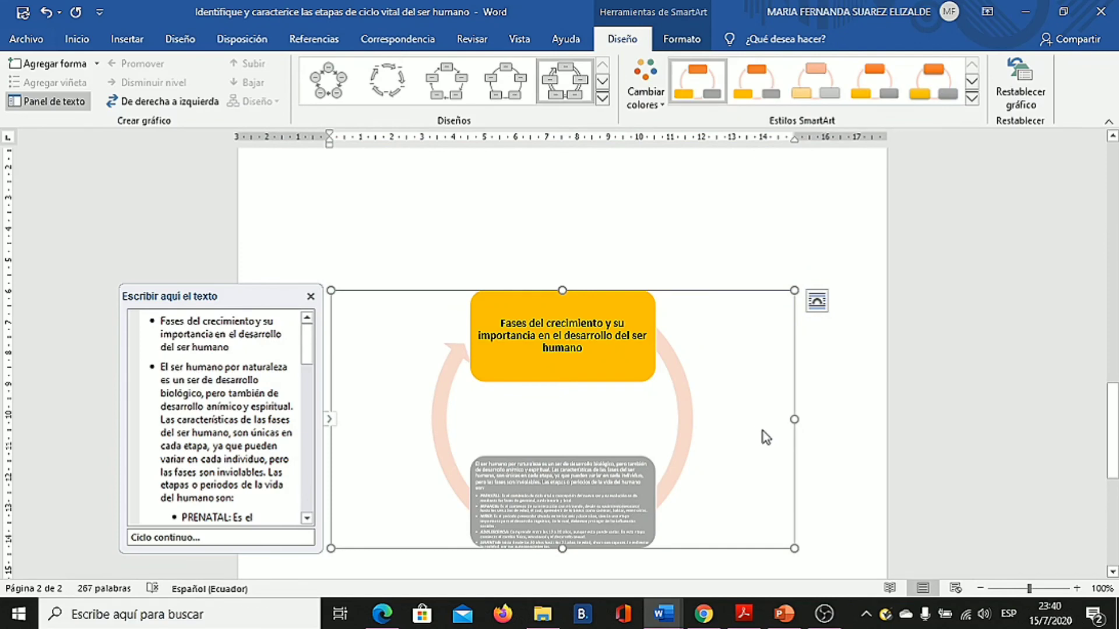
{"action": "left_click", "coordinate": [321, 82]}
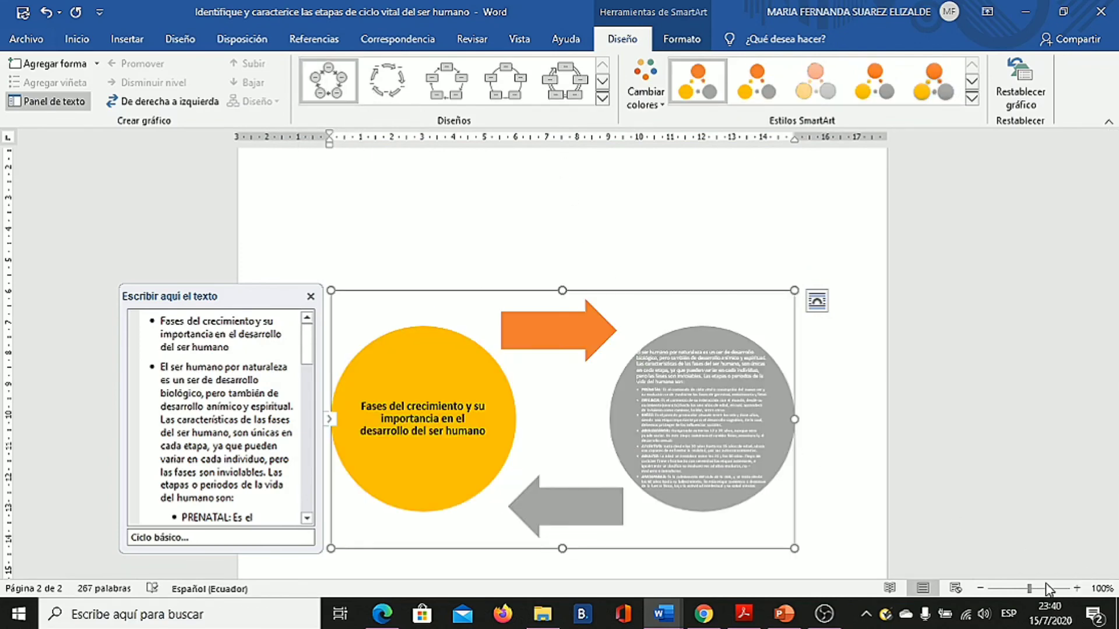
{"action": "left_click_drag", "start_coordinate": [1030, 589], "coordinate": [1042, 594]}
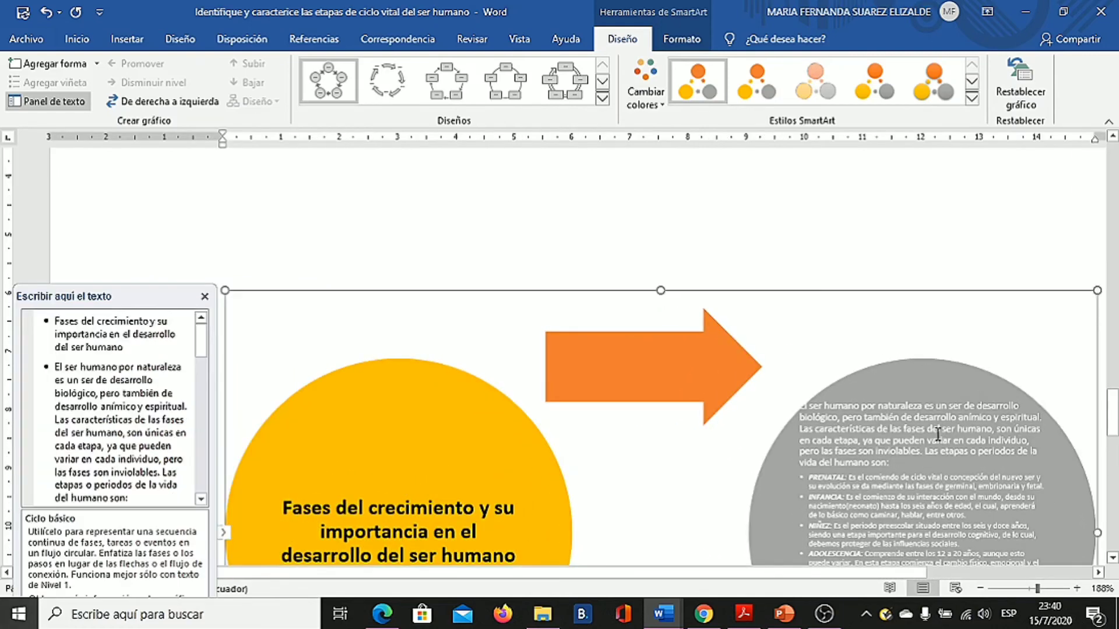
{"action": "scroll", "coordinate": [941, 441], "scroll_direction": "down", "scroll_amount": 2}
{"action": "scroll", "coordinate": [940, 441], "scroll_direction": "up", "scroll_amount": 1}
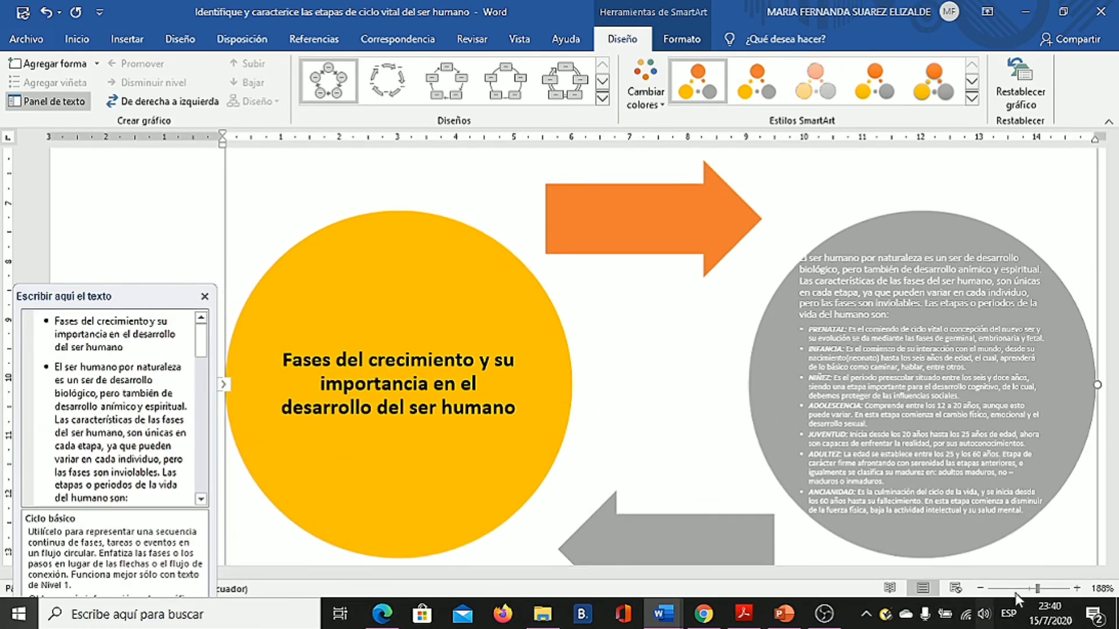
{"action": "left_click_drag", "start_coordinate": [1031, 590], "coordinate": [1030, 589]}
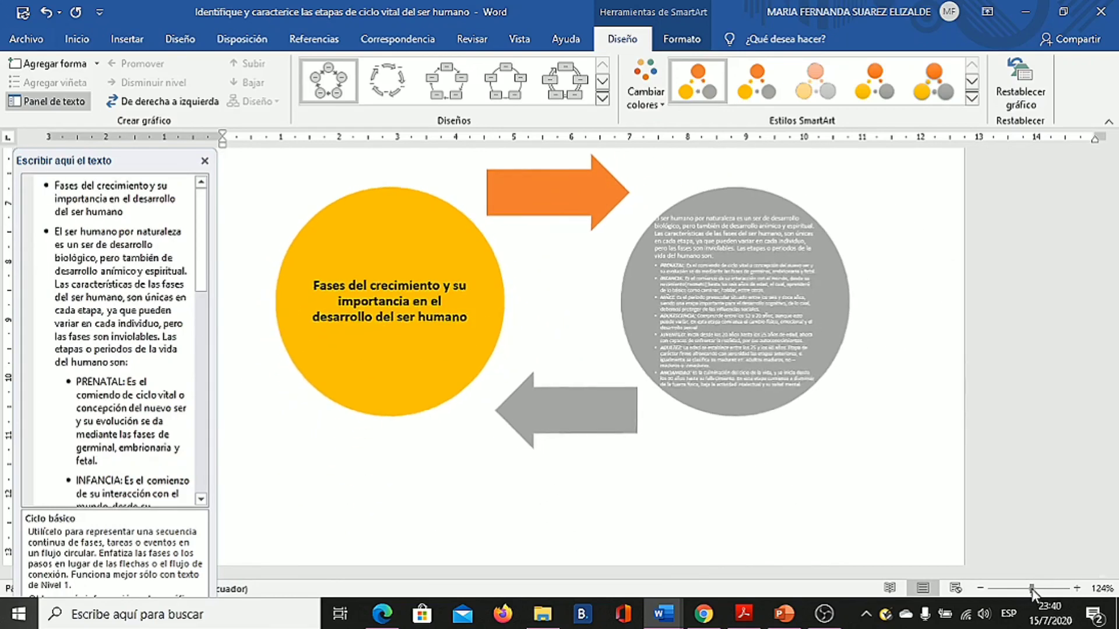